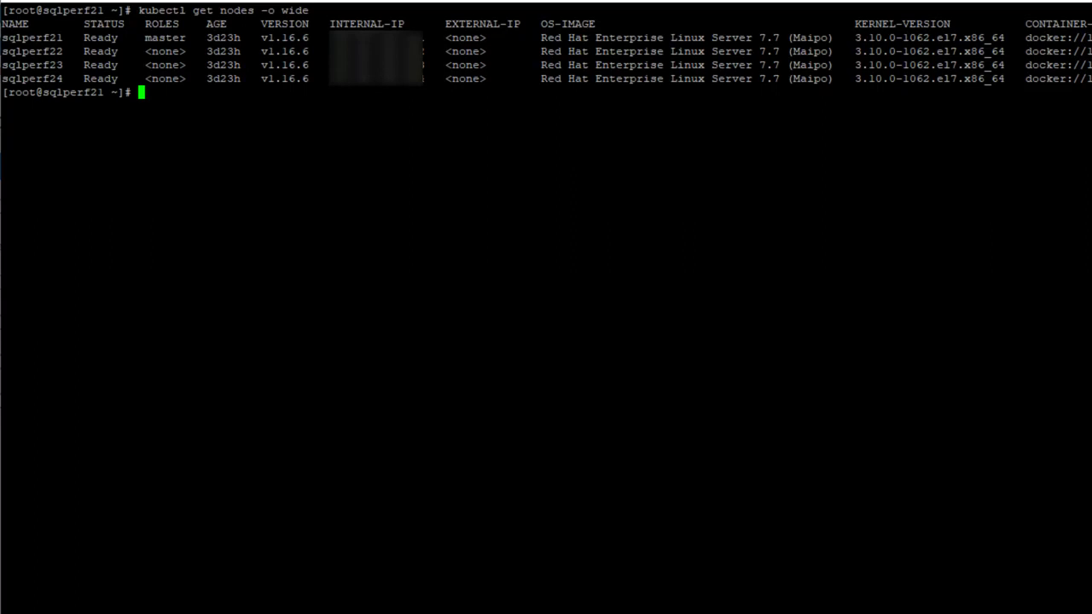
- Print ~/csi-powerstore/helm/myvalues.yaml, showing nodeIDPath /etc/hostname and transportProtocol FC
key("Return")
type("cat ~/csi-powerstore/helm/myvalues.yaml")
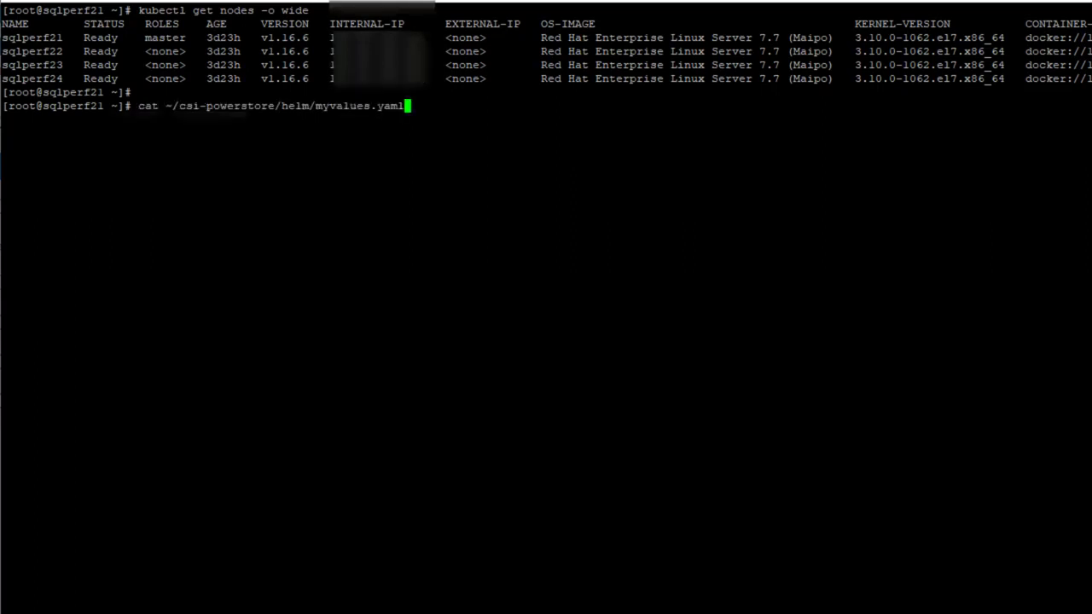
key("Return")
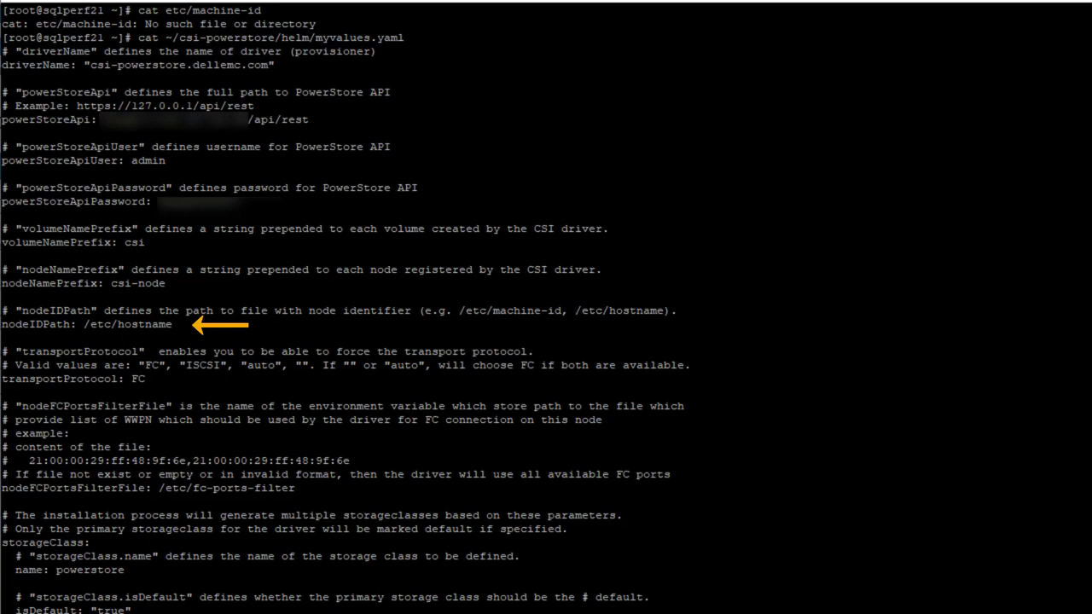
- Print the node's /etc/machine-id and /etc/hostname, which reads sqlperf21
scroll(545, 307, "down", 5)
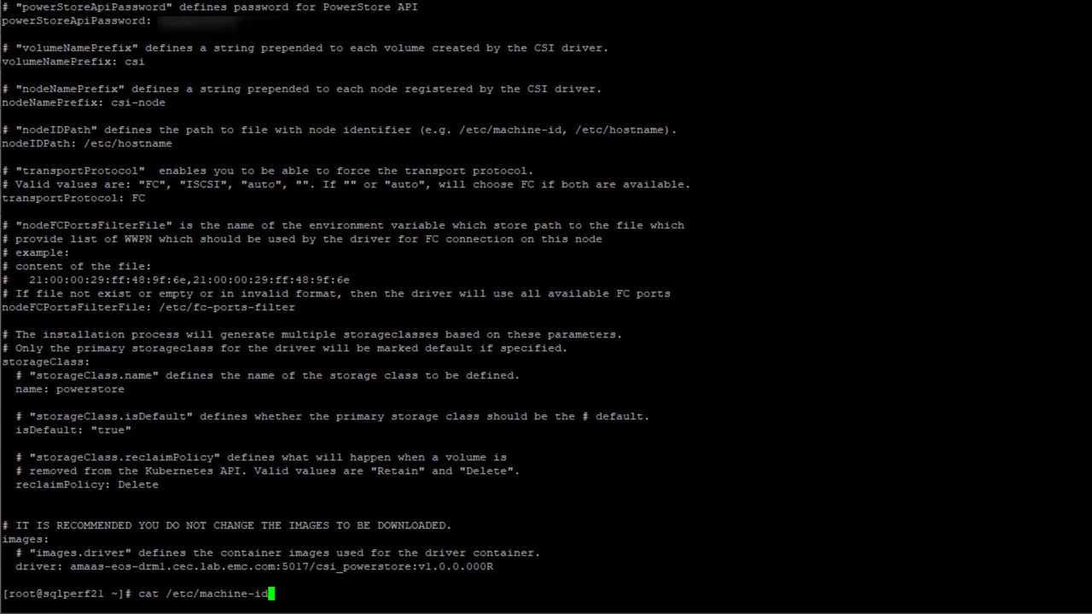
key("Return")
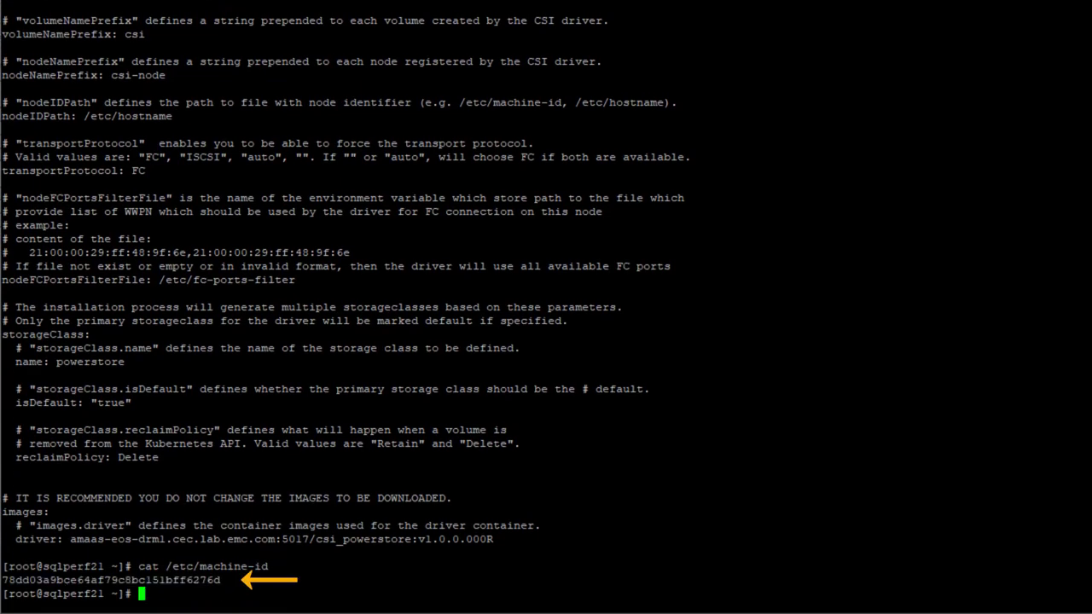
type("cat /etc/hostname")
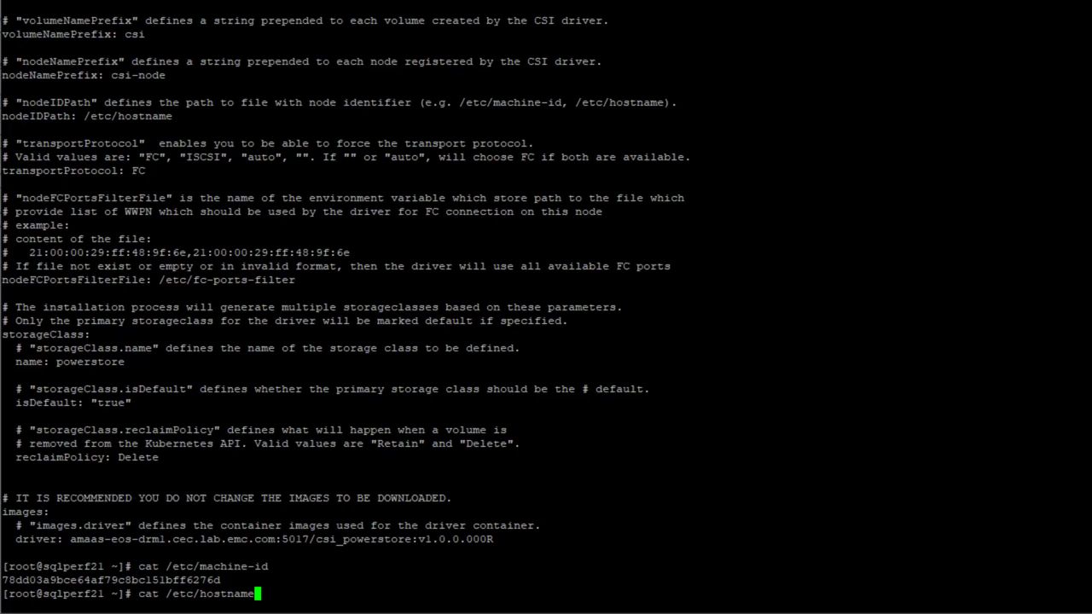
key("Return")
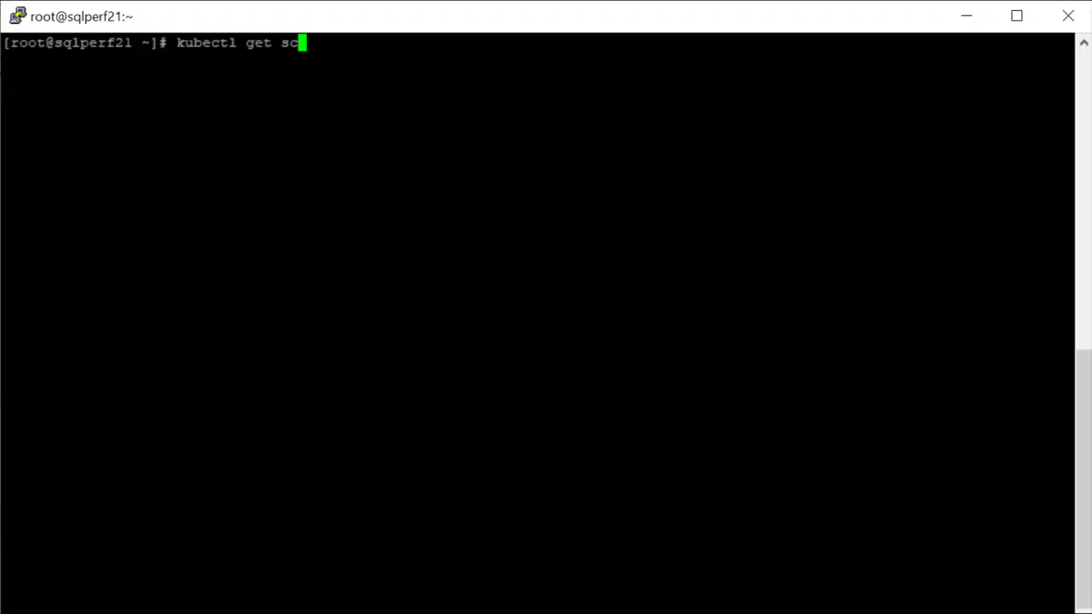
- Run kubectl get sc to list the cluster's two storage classes
key("Return")
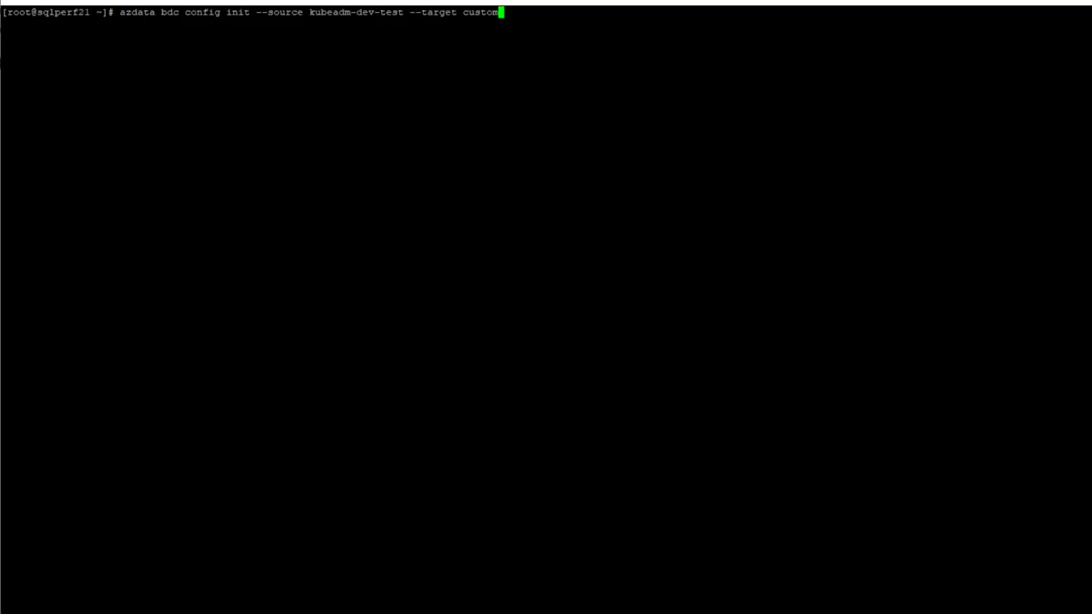
- Generate the custom profile from kubeadm-dev-test and open custom/control.json in vi
key("Return")
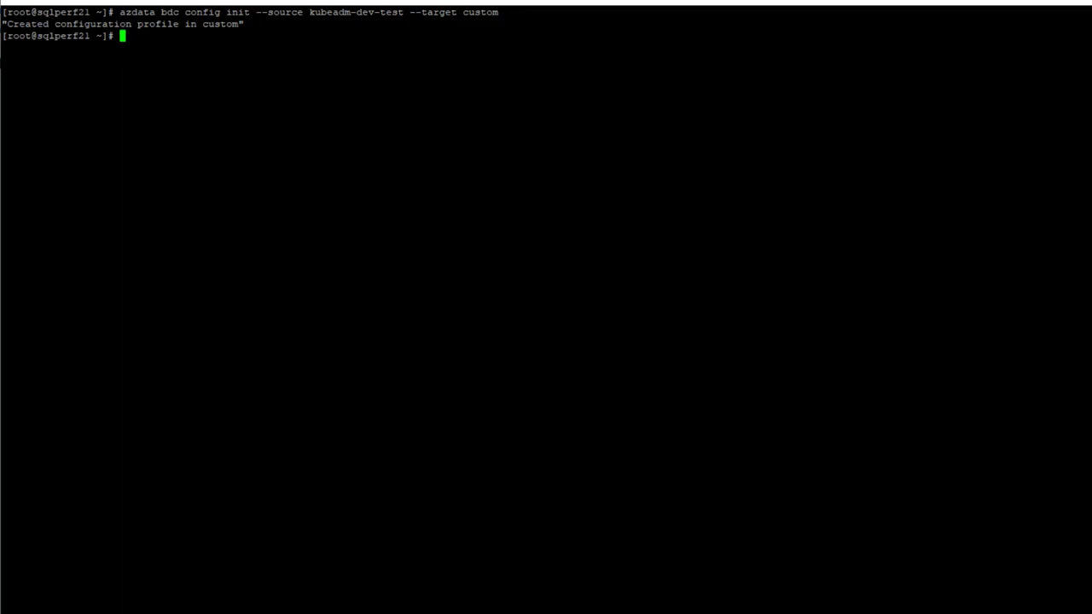
type("vi custom/control.json")
key("Return")
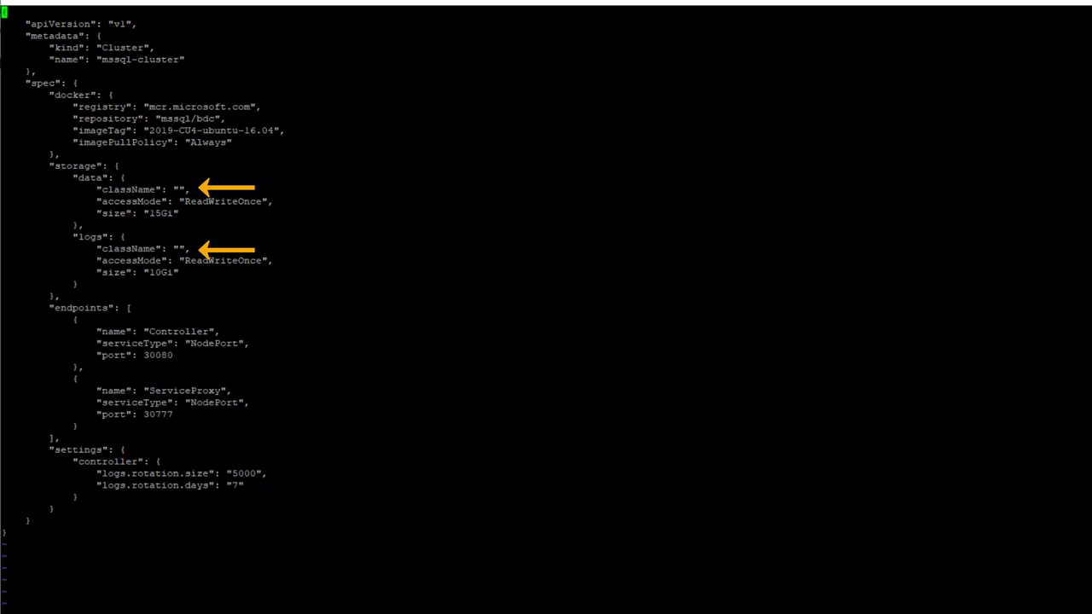
- Set the data storage className to powerstore-xfs and its size from 15Gi to 10Ti
key("Down")
key("Down")
key("Down")
key("Down")
key("Down")
key("Down")
key("Down")
key("Down")
key("Down")
key("Down")
key("Down")
key("Down")
key("Down")
key("Down")
key("Down")
key("Down")
key("Down")
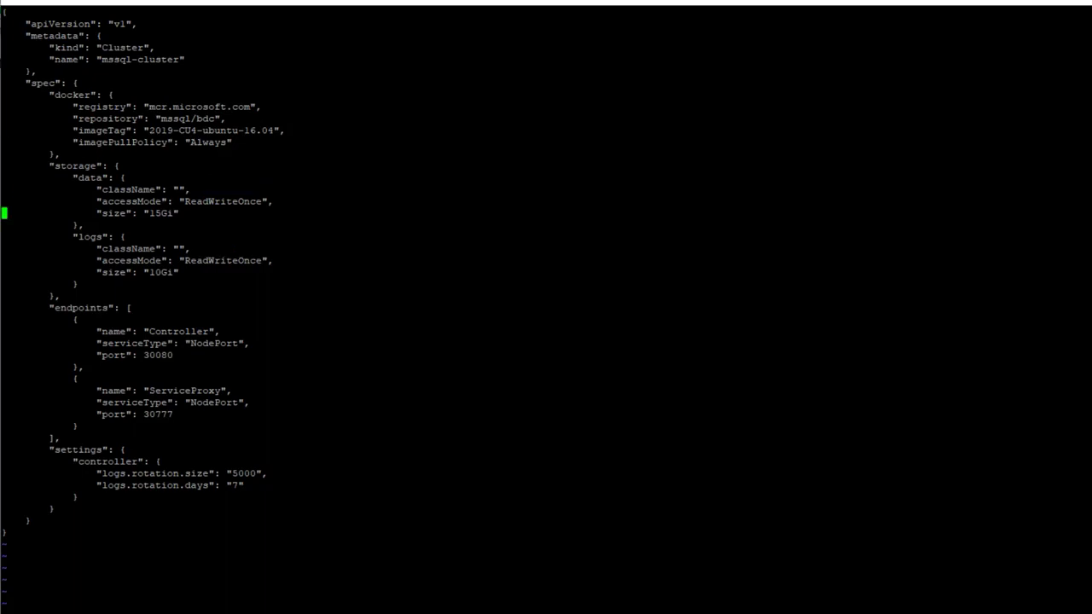
key("Right")
key("Right")
key("Right")
key("Right")
key("Right")
key("Right")
key("Right")
key("Right")
key("Right")
key("Right")
key("Right")
key("Right")
key("Right")
key("Right")
key("Right")
key("Right")
key("Right")
key("Right")
key("Right")
key("Right")
key("Up")
key("Up")
key("Right")
key("Right")
key("Right")
key("Right")
type("ipowerstore-xfs")
key("Down")
key("Down")
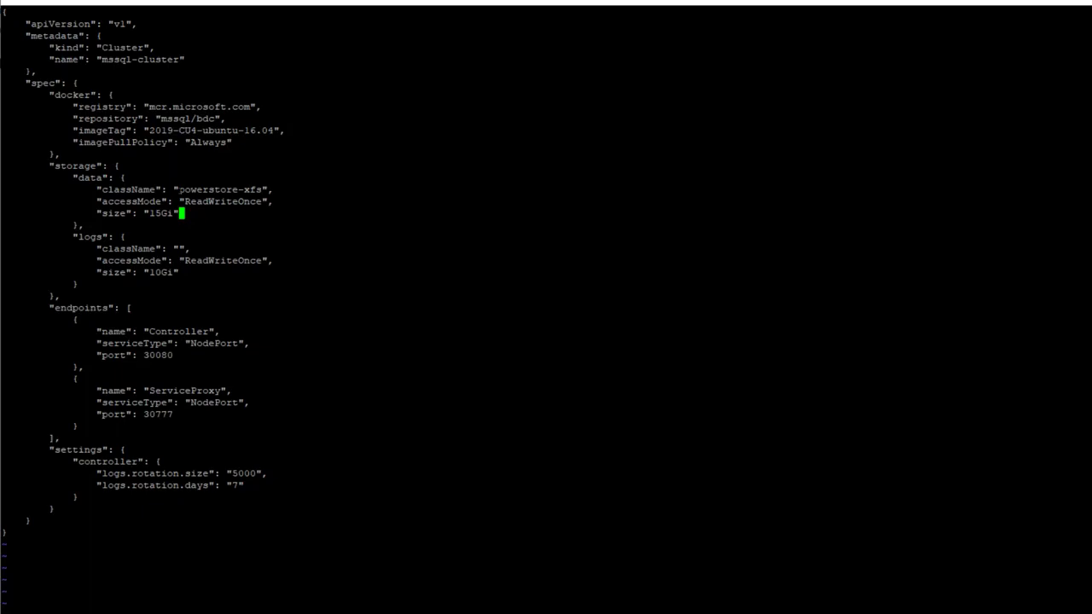
key("BackSpace")
key("BackSpace")
key("BackSpace")
key("BackSpace")
key("BackSpace")
type("10Ti")
- Set the logs storage to powerstore-xfs at 5Ti, then save control.json with :wq
key("Down")
key("Down")
key("Down")
key("Right")
type("powerstore-")
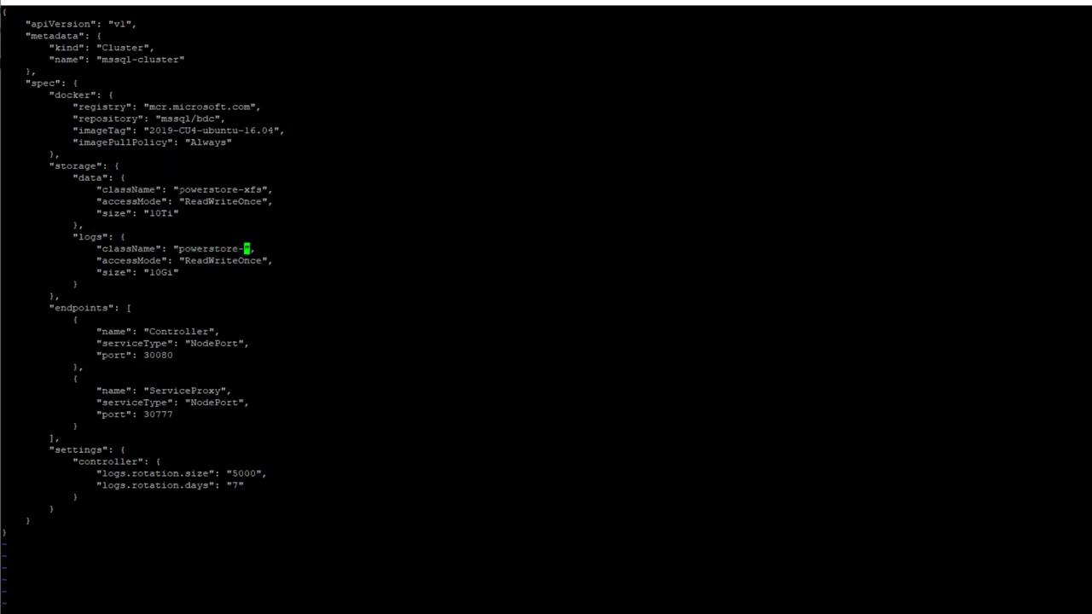
type("xfs")
key("Down")
key("Down")
key("BackSpace")
key("BackSpace")
key("BackSpace")
key("BackSpace")
type("5Ti")
key("Escape")
type(":wq")
key("Return")
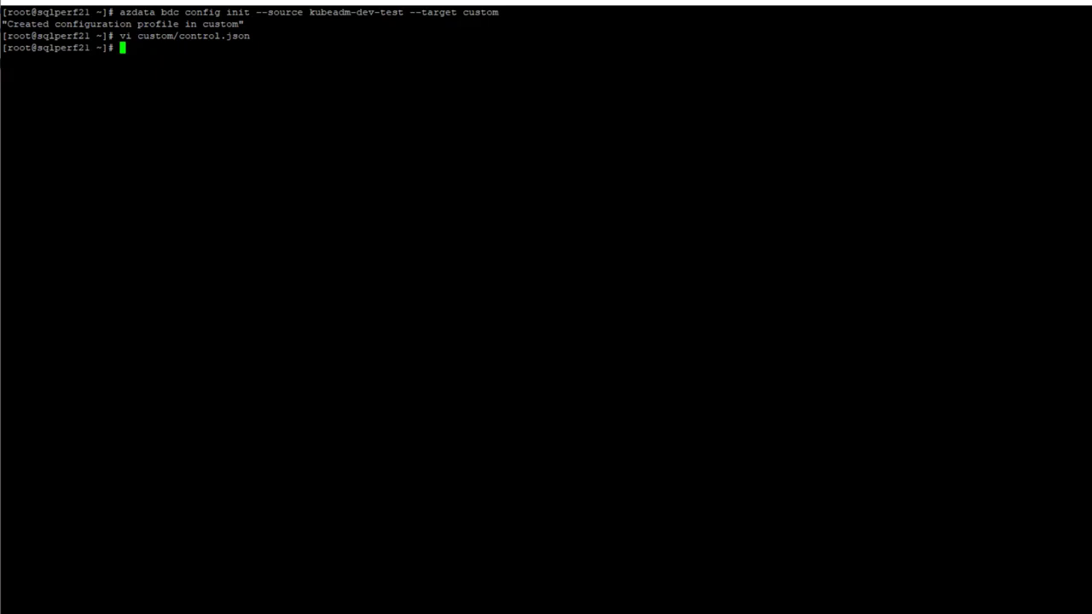
- Launch cluster creation from the custom profile, entering admin as username and the cluster password
type("azdata bdc create --config-profile custom --accept-eula yes")
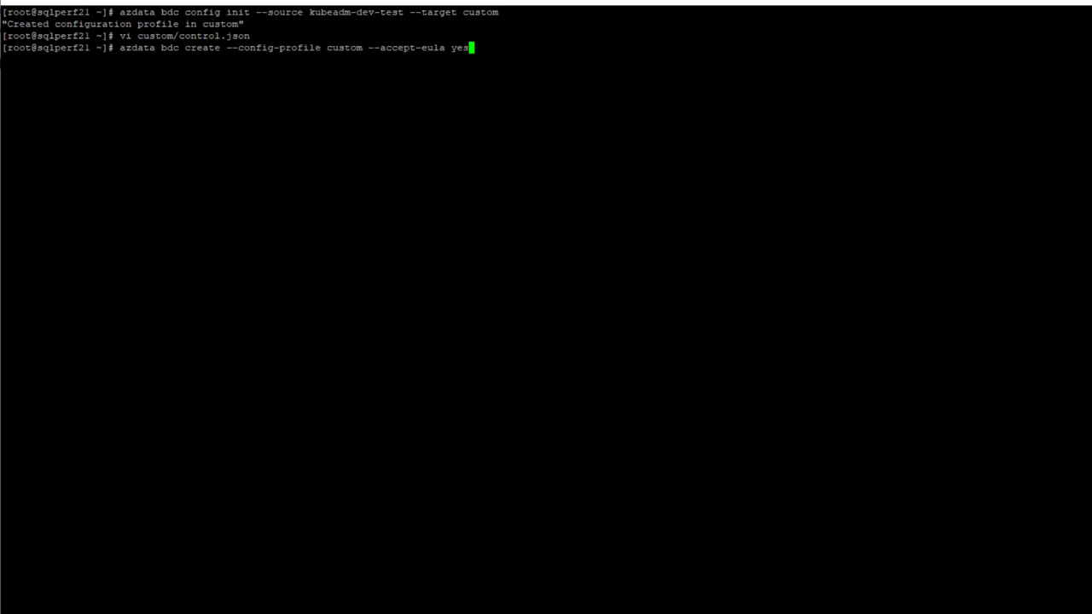
key("Return")
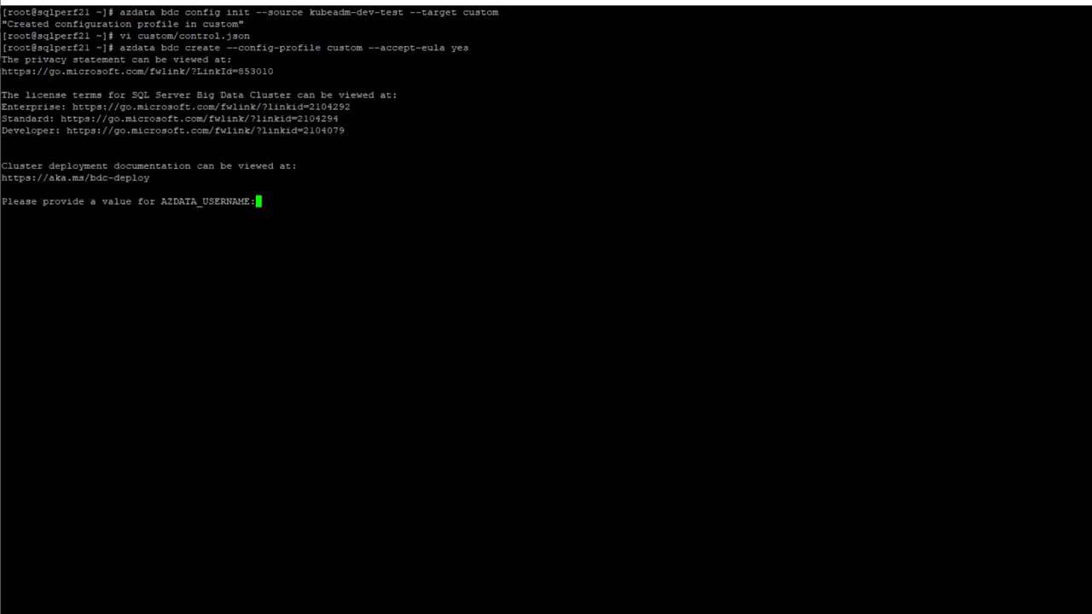
type("admin")
key("Return")
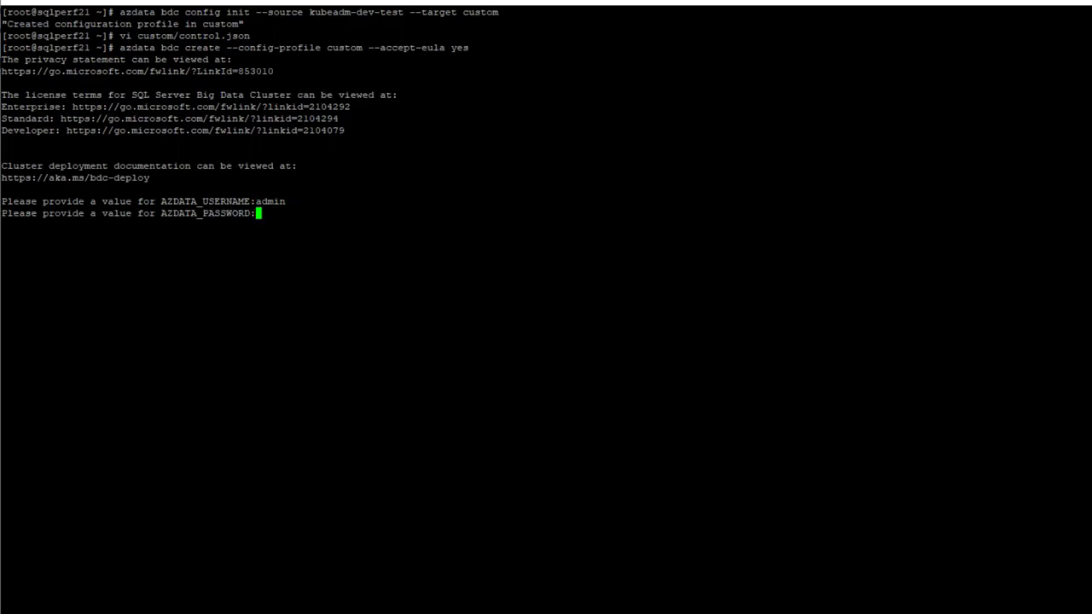
key("Return")
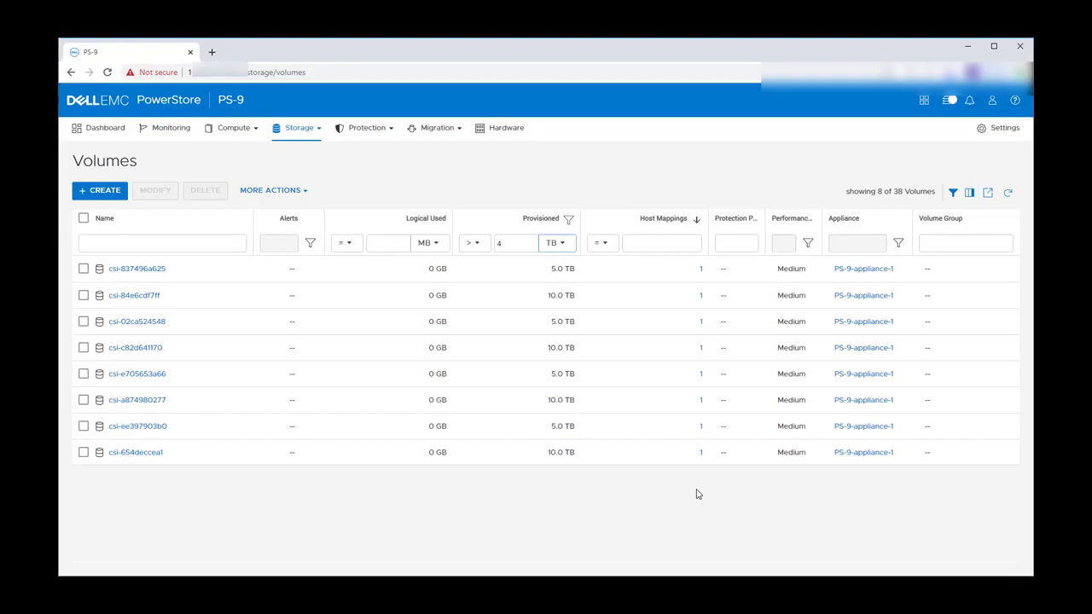
left_click(1008, 196)
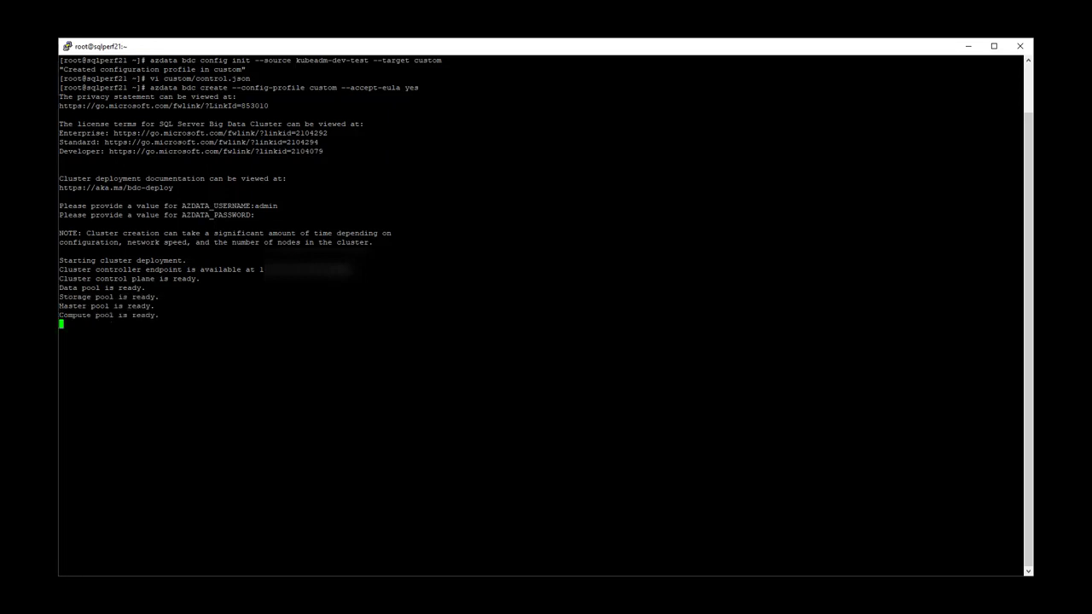
- Run kubectl get pvc -n mssql-cluster -L app,plane,role,type to list the volume claims
type("kubectl get pvc -n mssql-cluster -L app,plane,role,type")
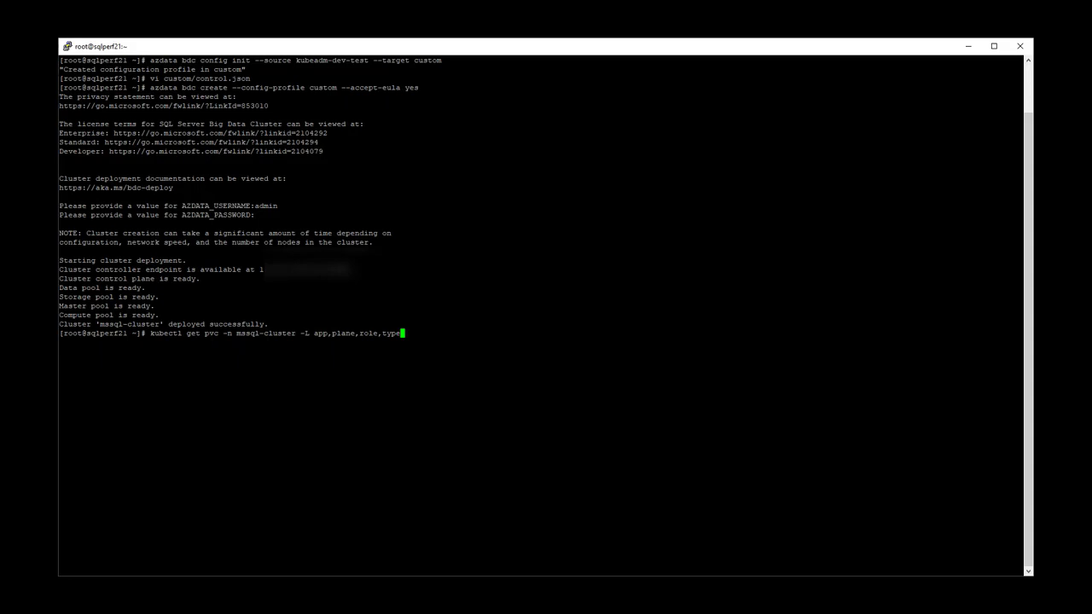
key("Return")
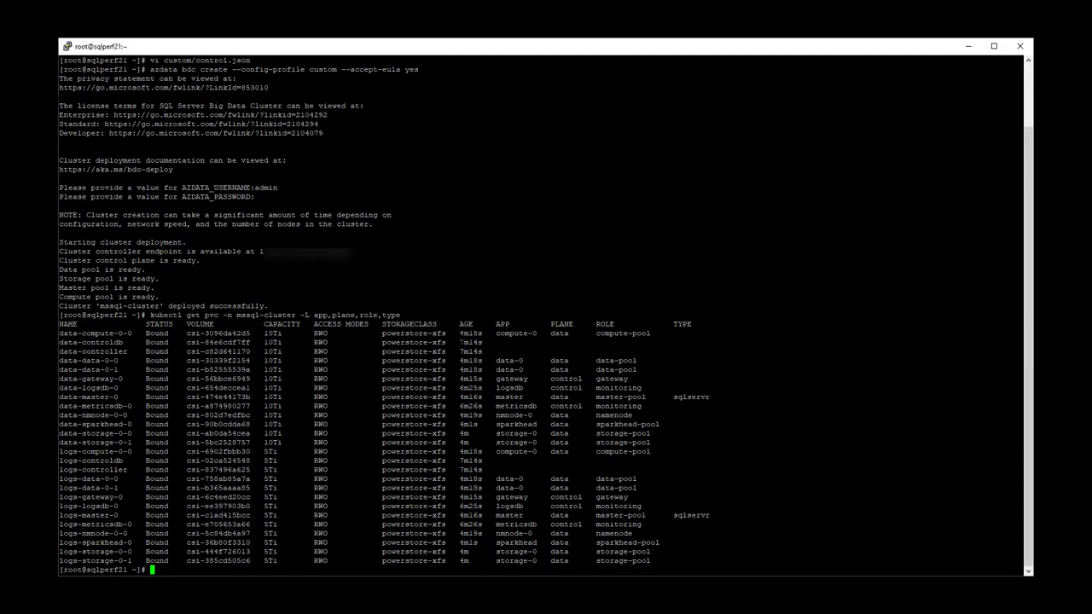
- Filter the Volumes list by name to csi-3096da42d5, copied from the PuTTY output
left_click_drag(186, 333, 252, 333)
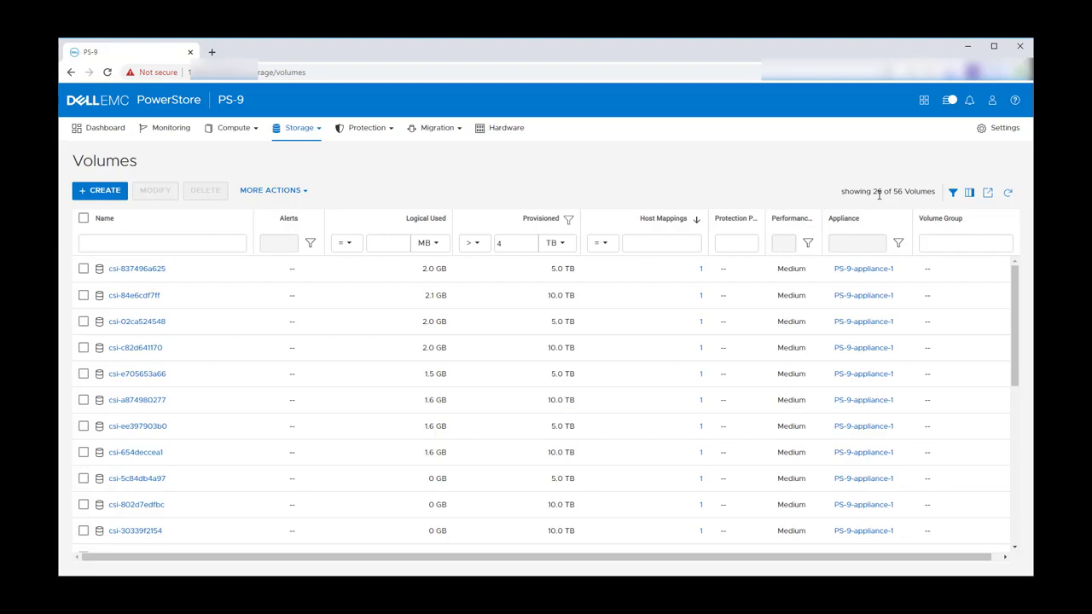
left_click(167, 243)
type("csi-3096da42d5")
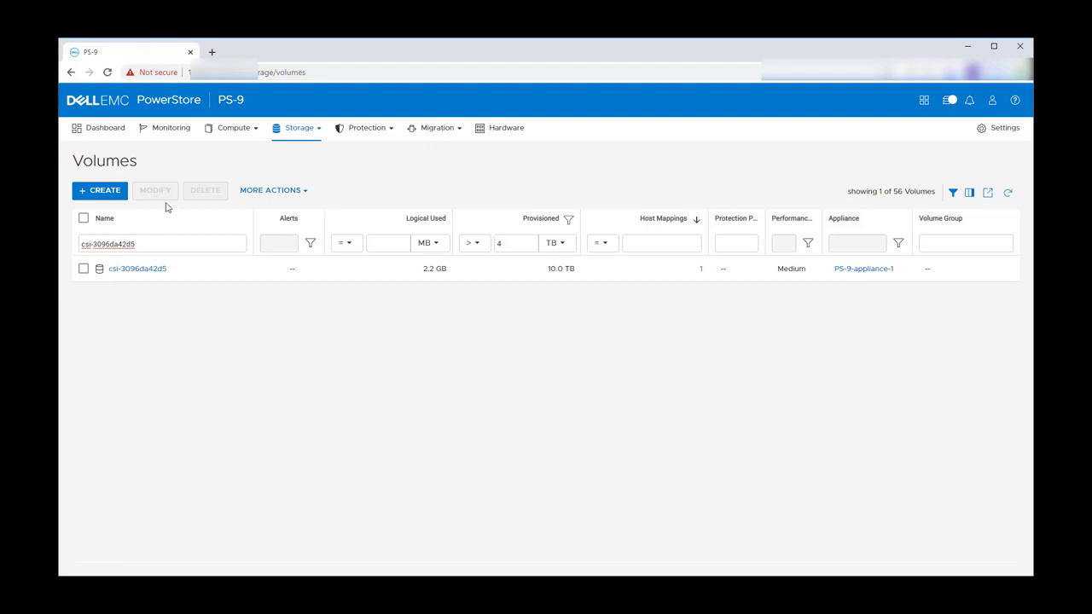
- Create volume group mssql-cluster with write-order consistency from Storage > Volume Groups
left_click(297, 129)
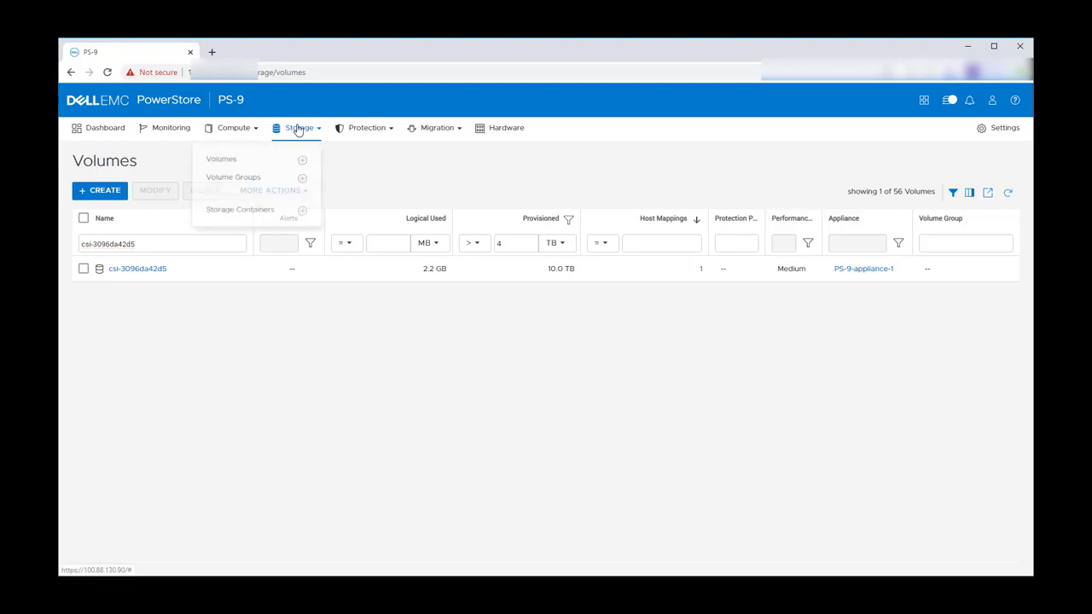
left_click(301, 180)
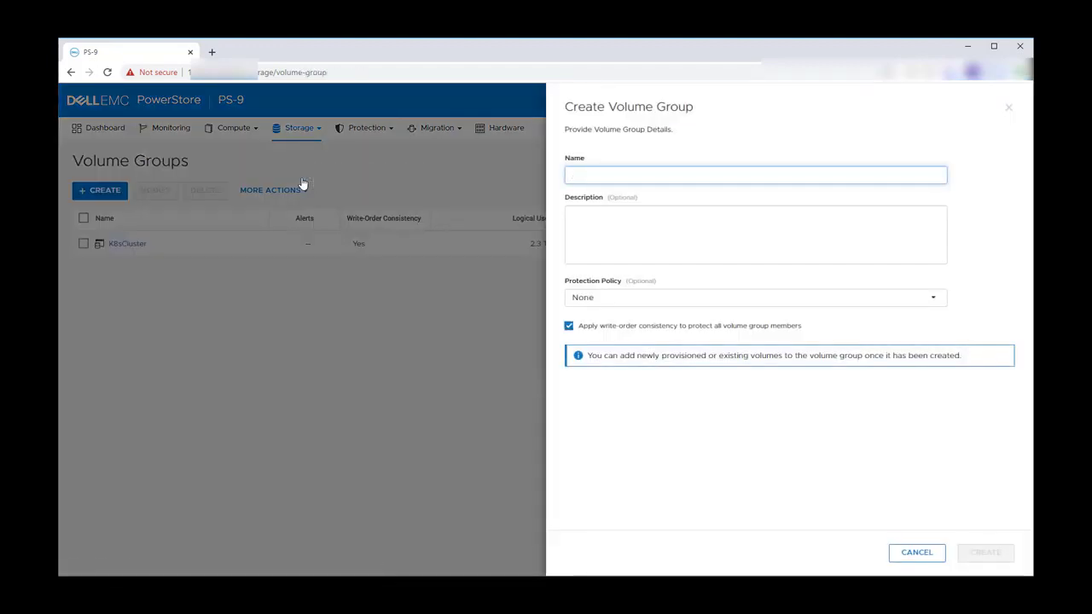
type("mssql")
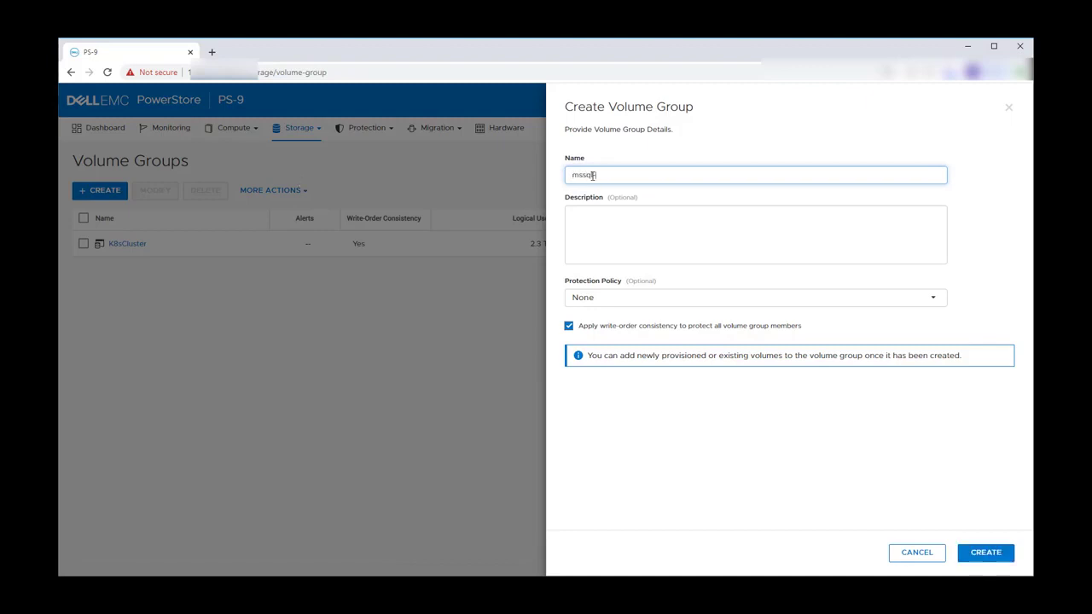
type("-cluster")
left_click(988, 554)
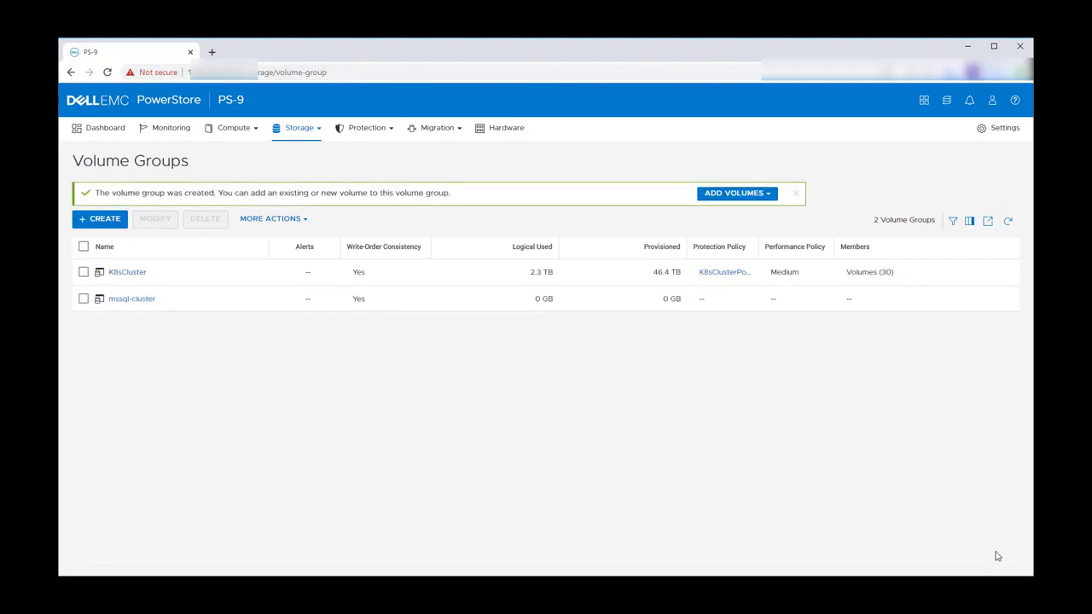
- Select all 26 existing csi volumes under Add Existing Volumes and apply them to mssql-cluster
left_click(758, 195)
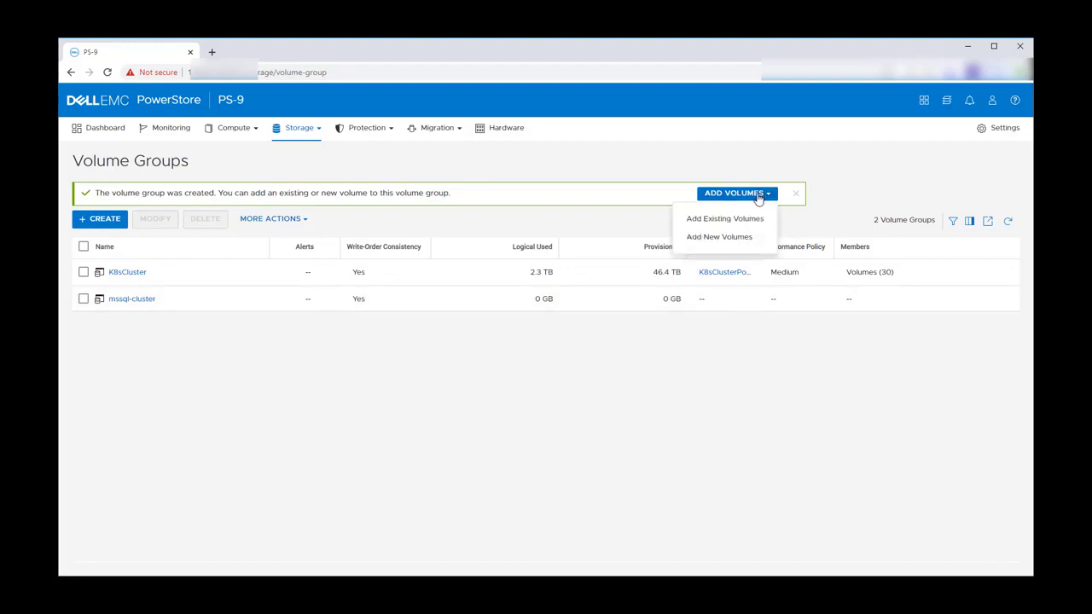
left_click(716, 221)
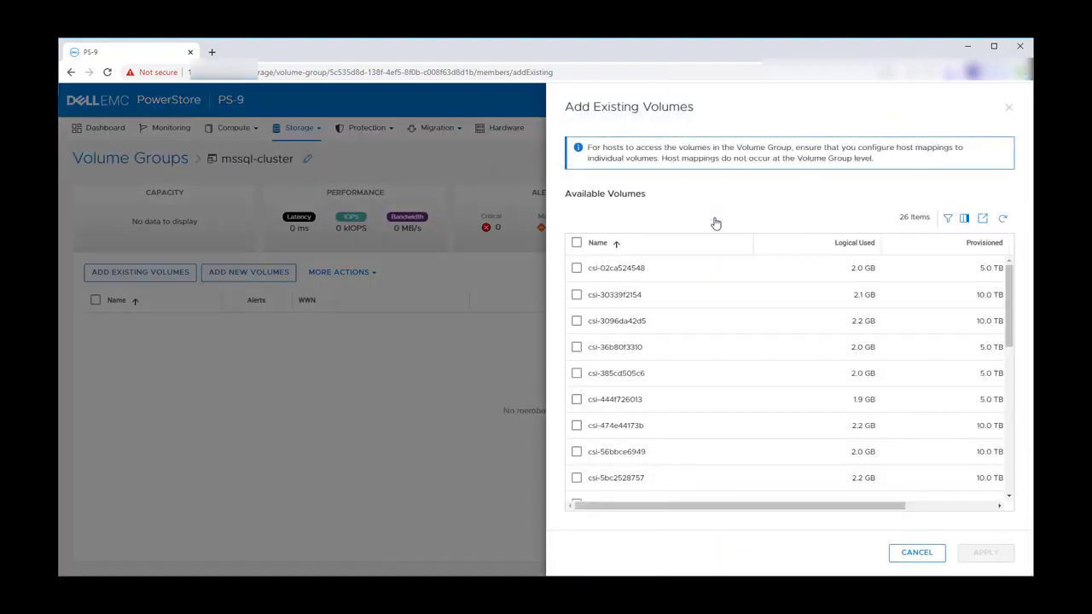
left_click(577, 243)
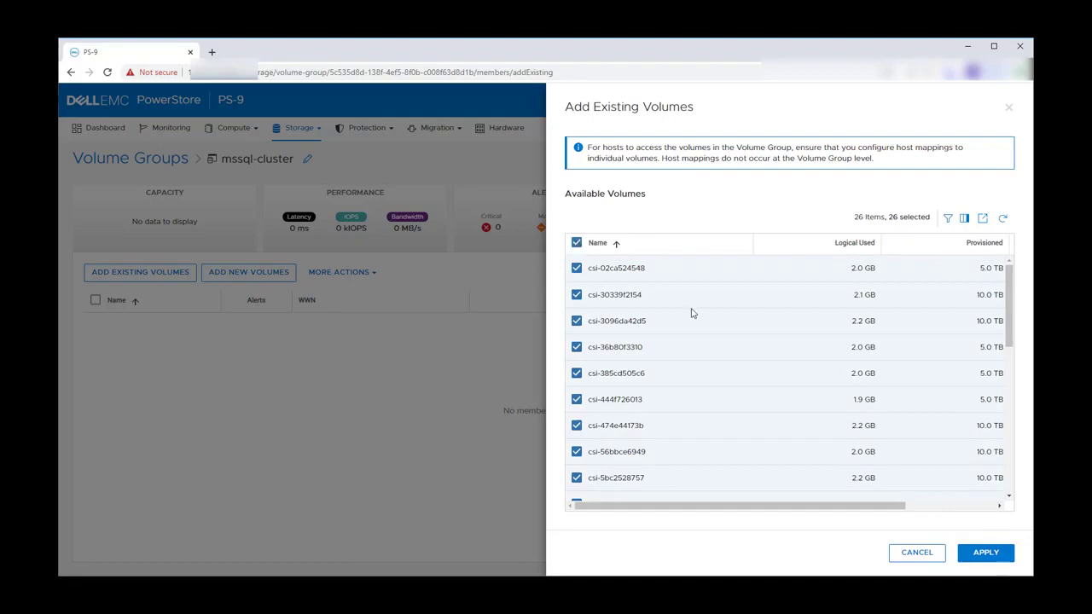
left_click(986, 553)
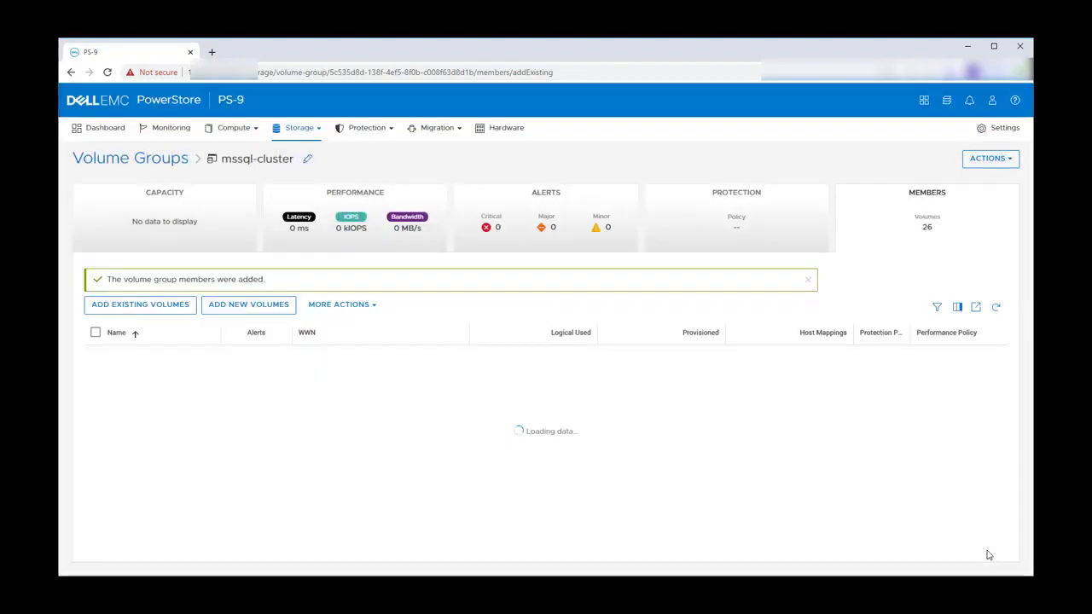